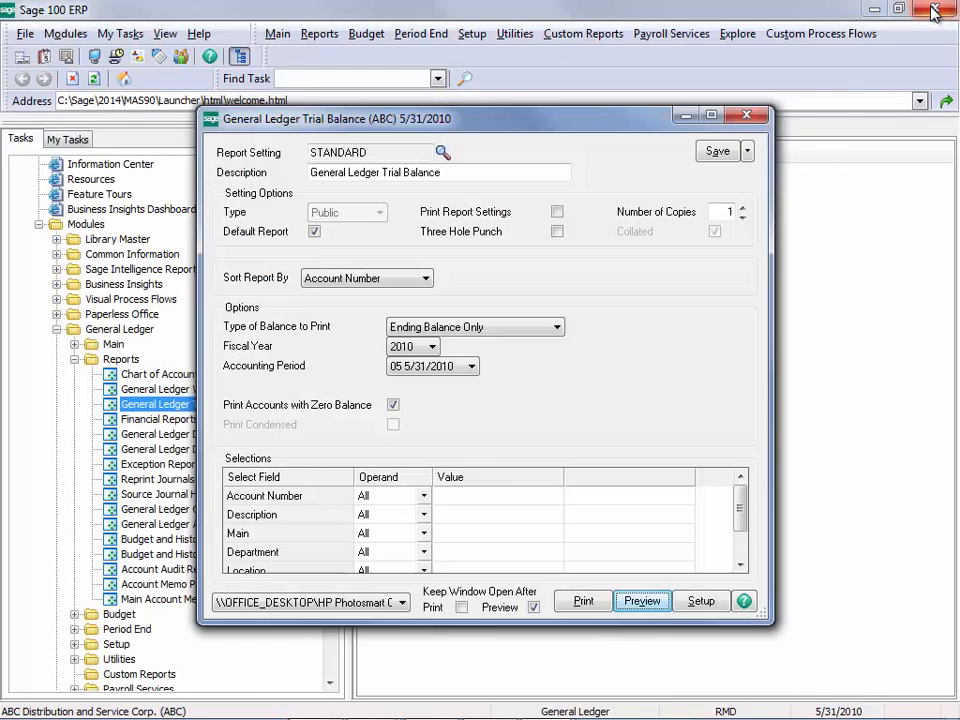
Step: Set the trial balance to print Beginning Bal./Activity/Ending Bal. and preview the report
click(557, 328)
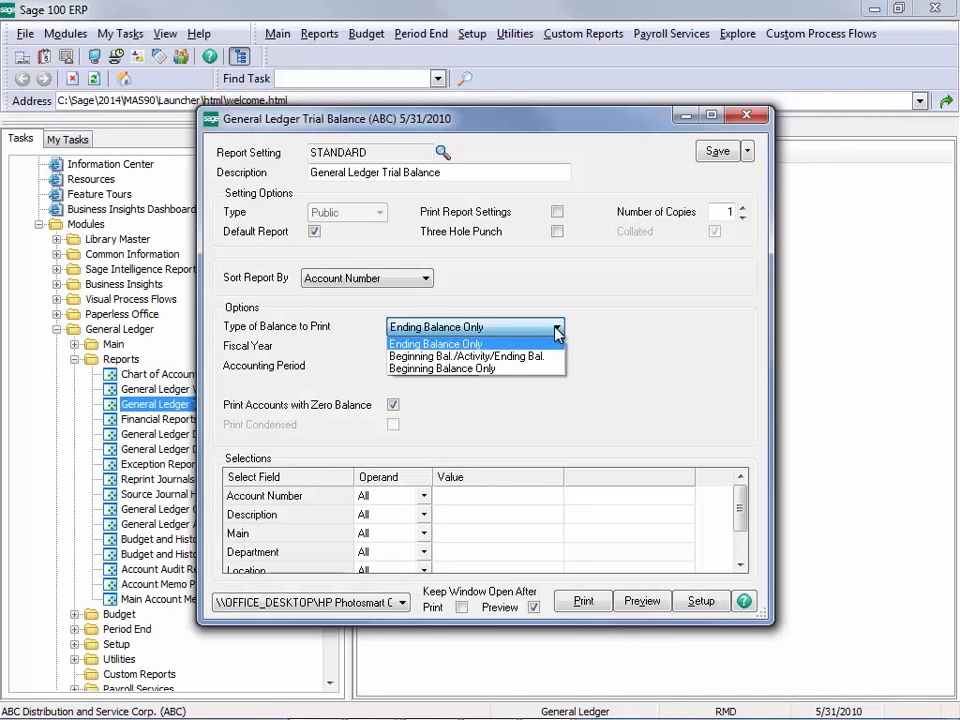
click(540, 358)
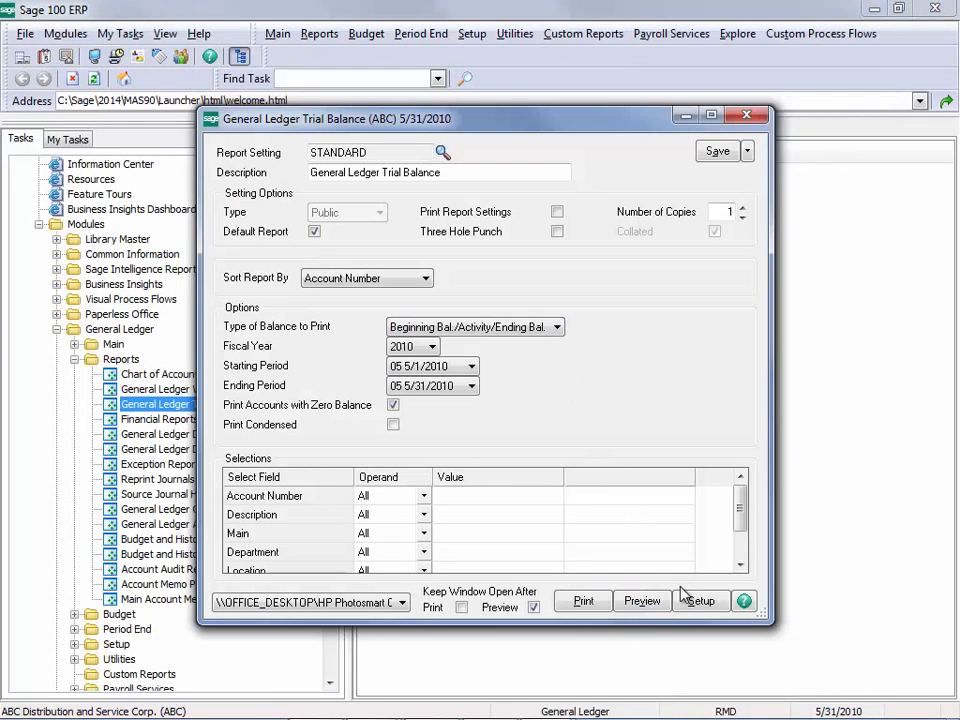
click(642, 602)
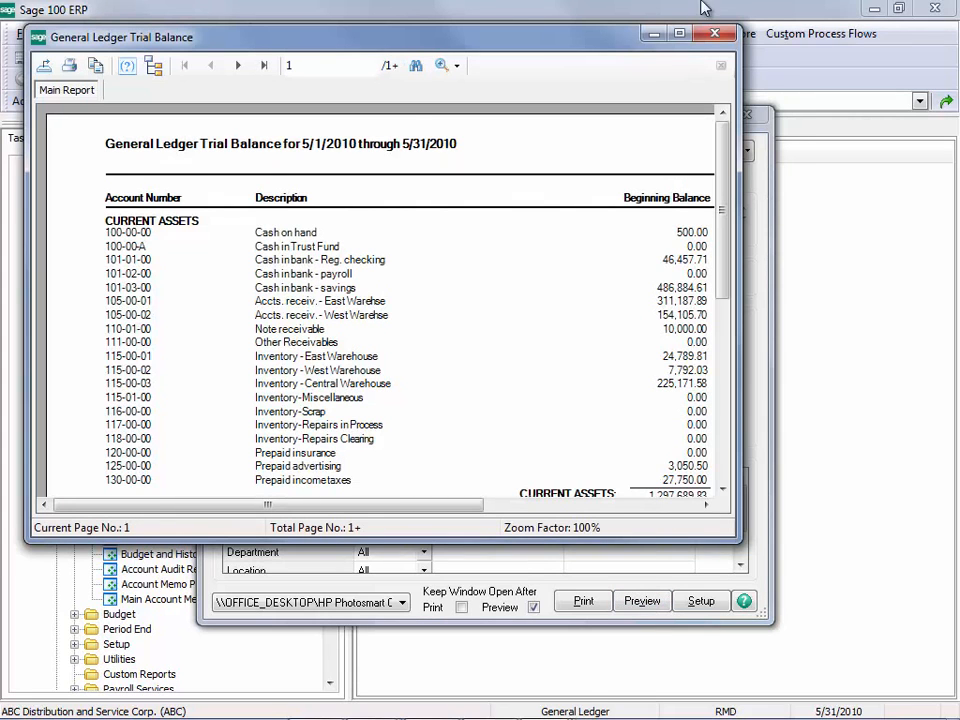
Step: Examine the last page of the trial balance preview across all balance columns, then close the report and its dialog
click(679, 34)
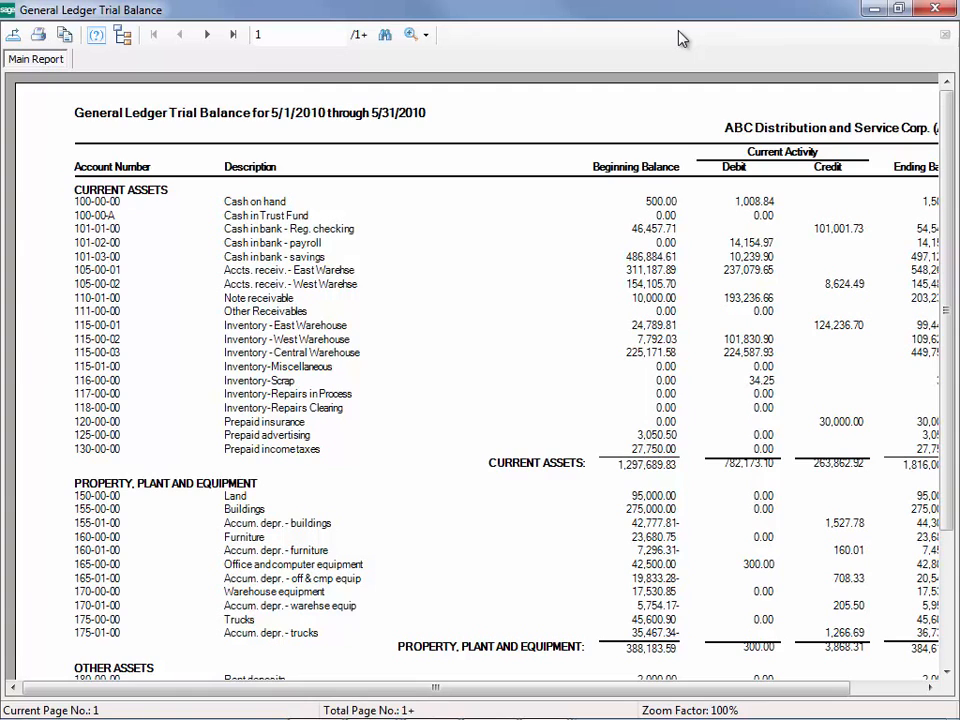
click(233, 36)
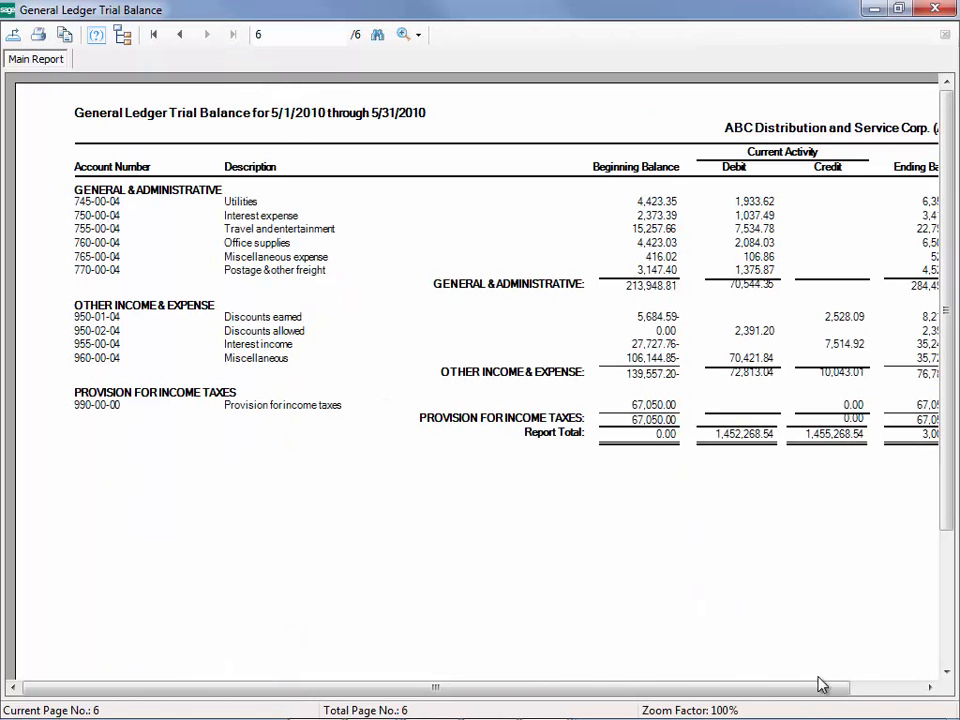
click(931, 689)
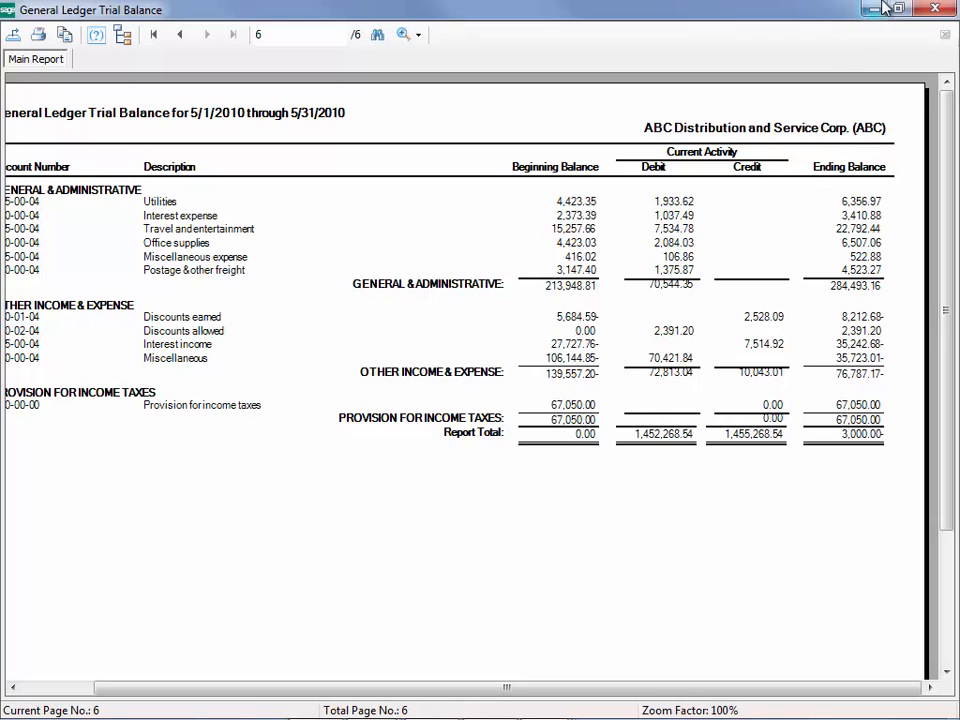
click(936, 10)
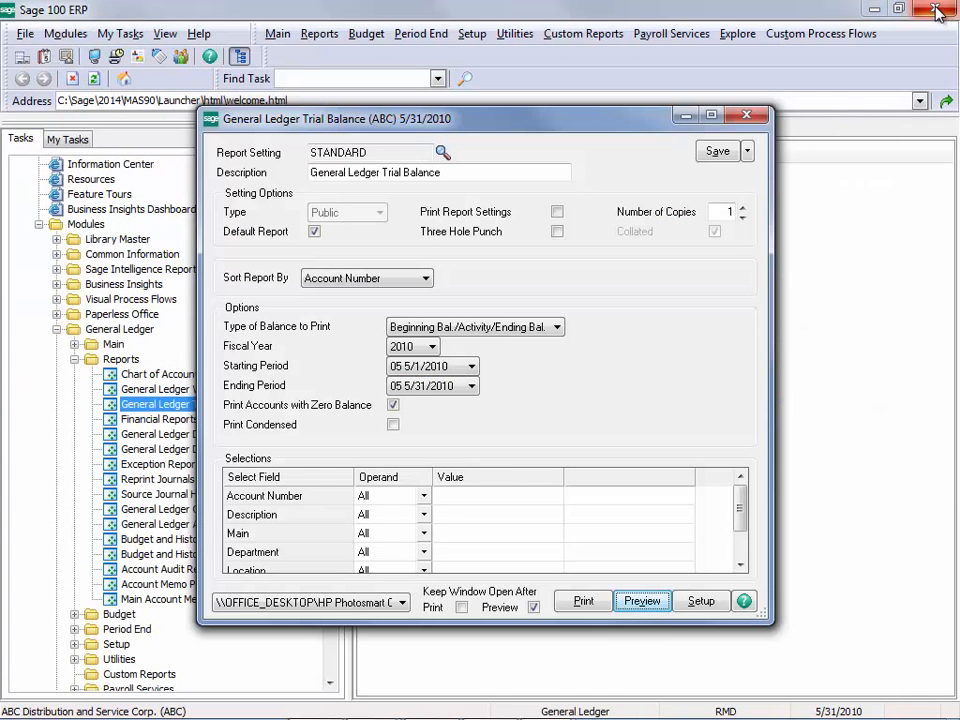
click(747, 116)
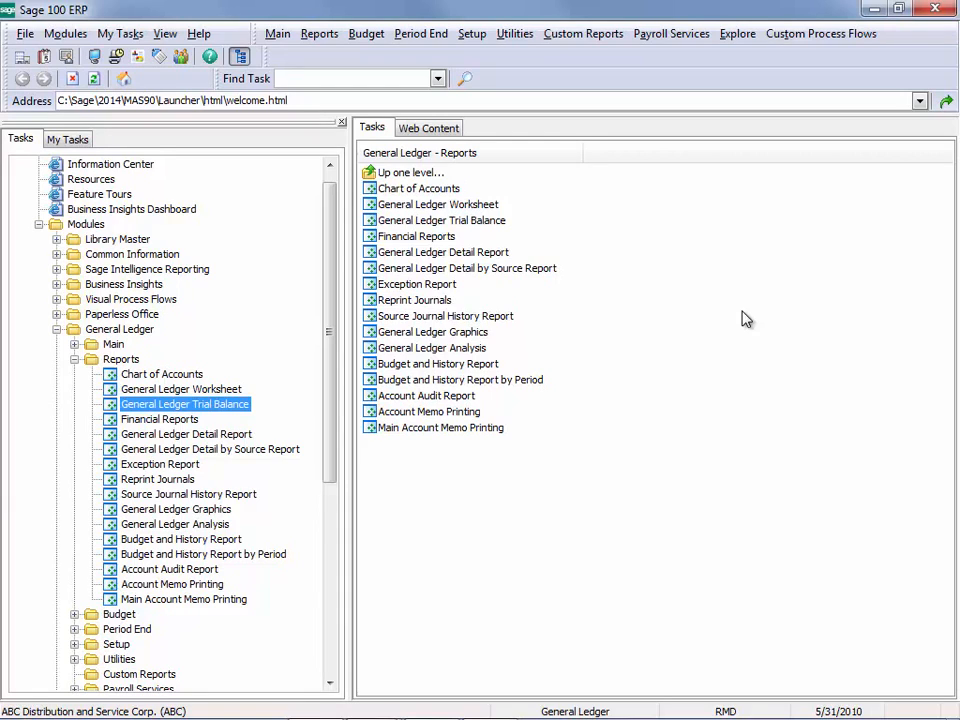
Step: Preview the General Ledger Detail Report with default settings and examine the totals on its last page, then close it
click(180, 436)
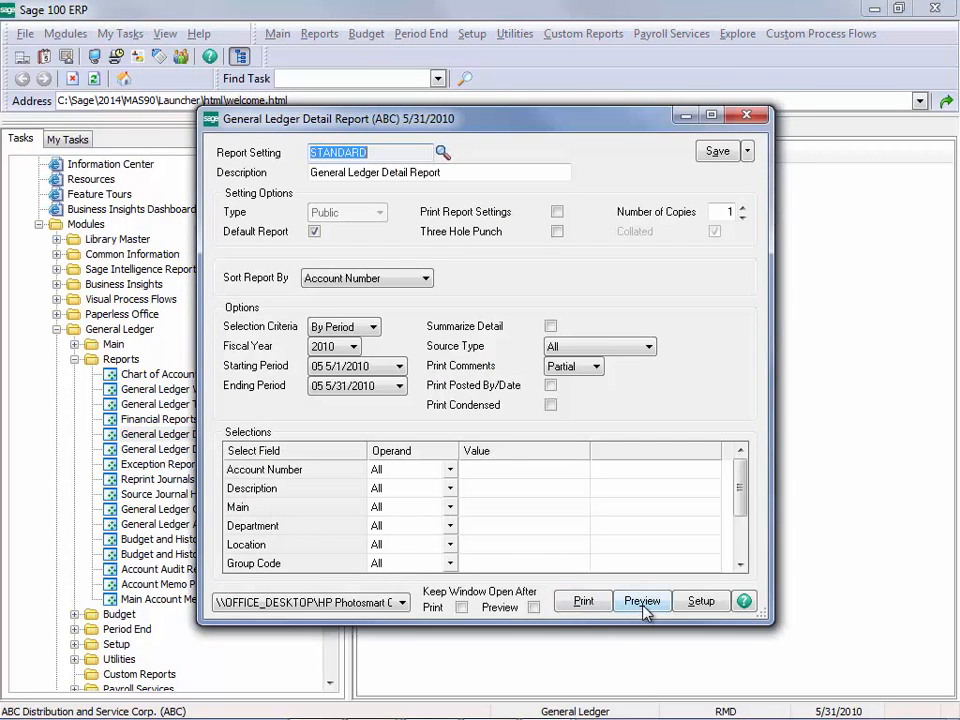
click(642, 602)
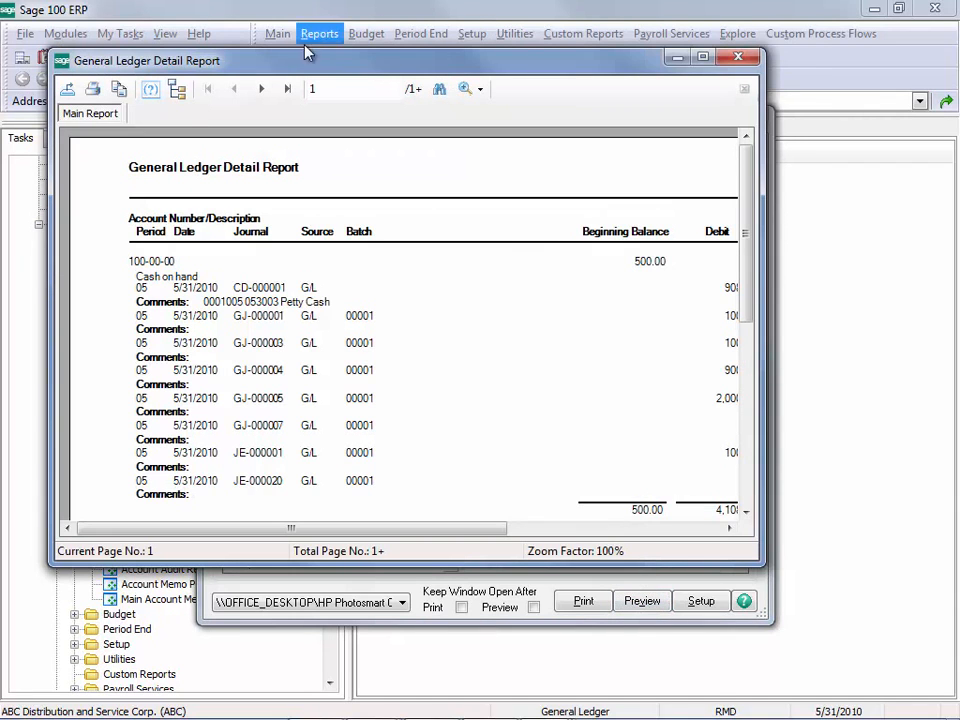
click(287, 89)
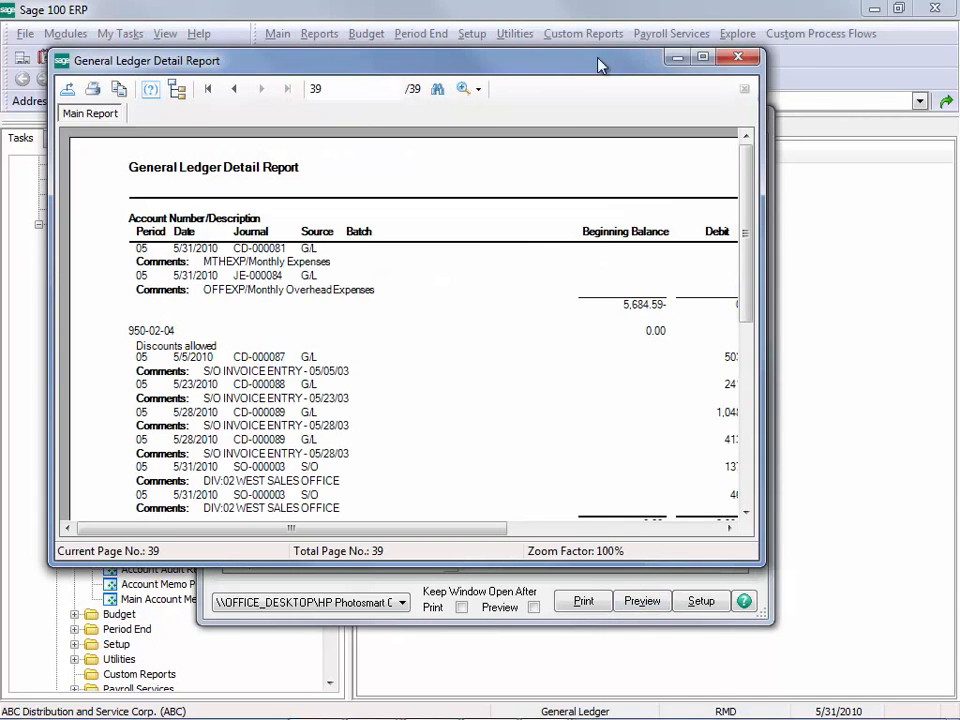
click(704, 59)
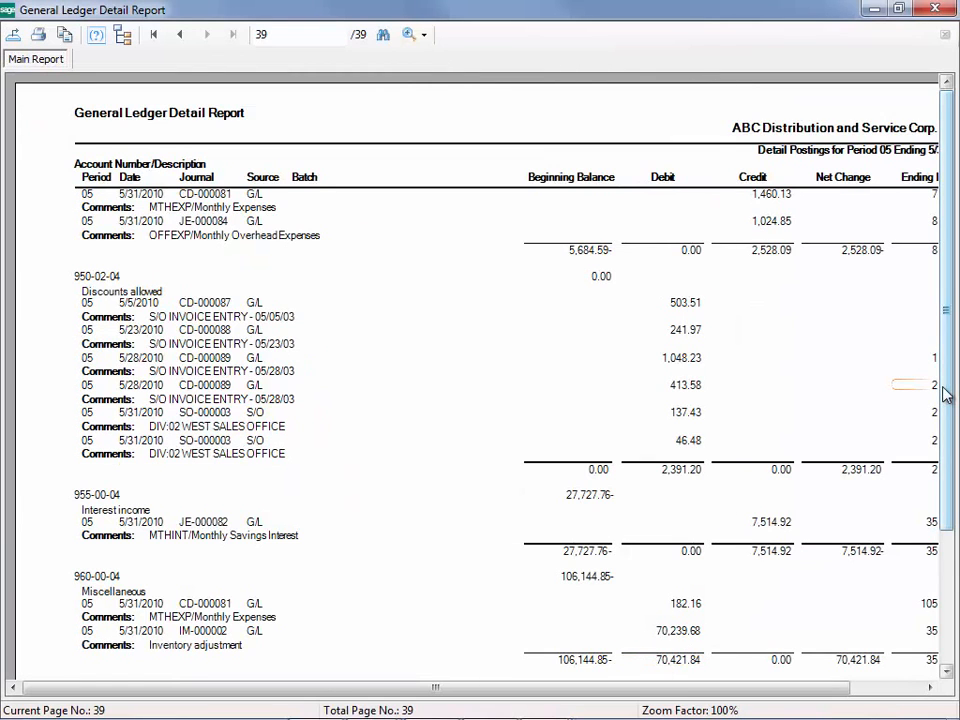
scroll(946, 394, down, 3)
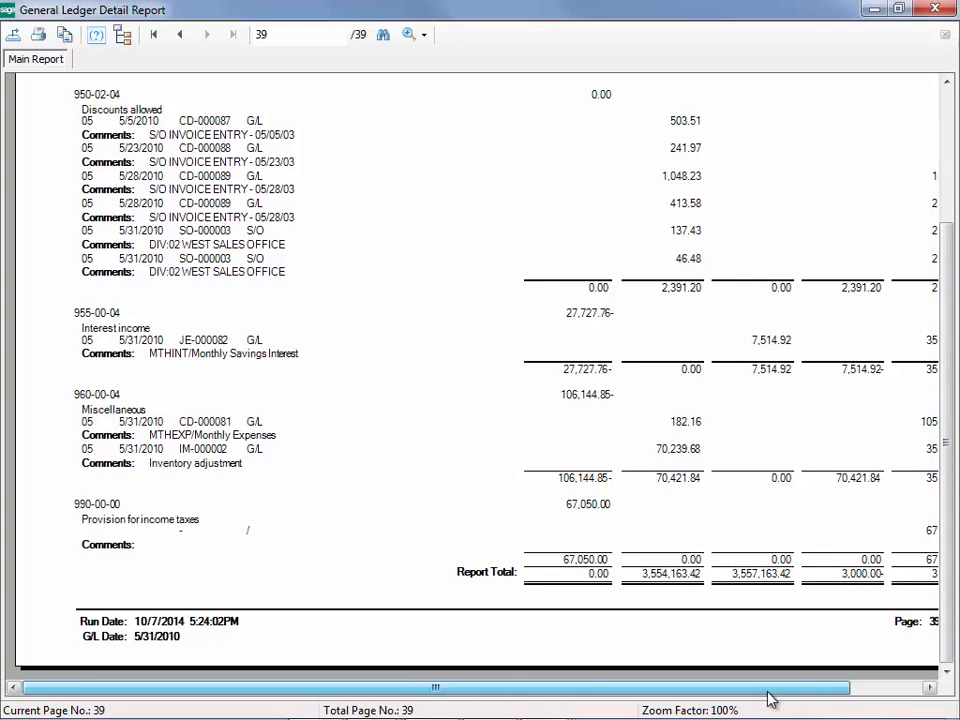
drag(768, 690, 850, 687)
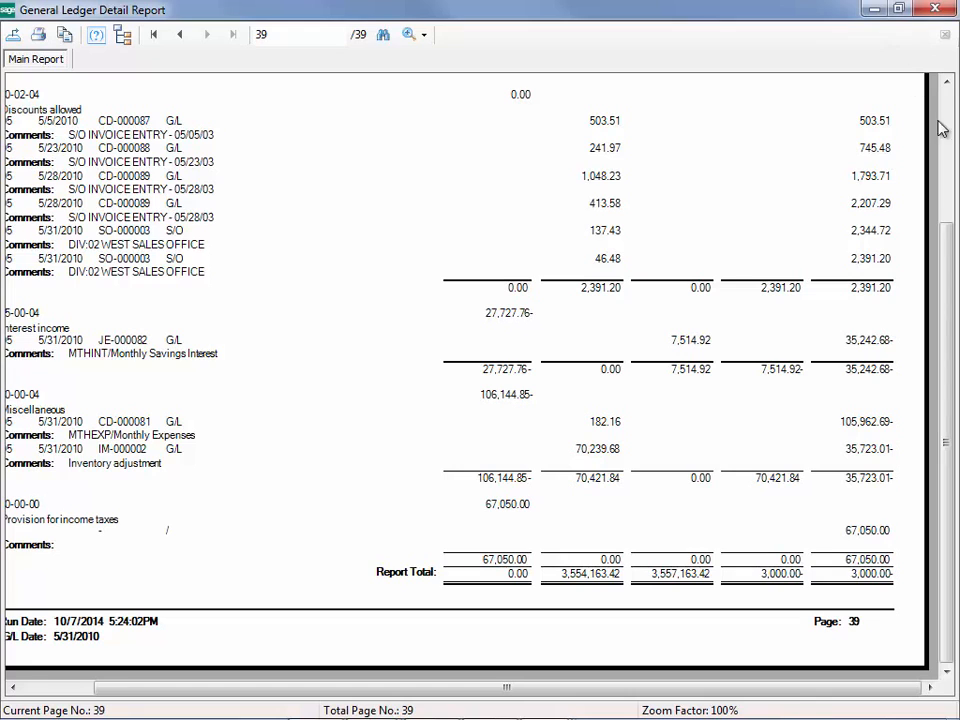
click(937, 10)
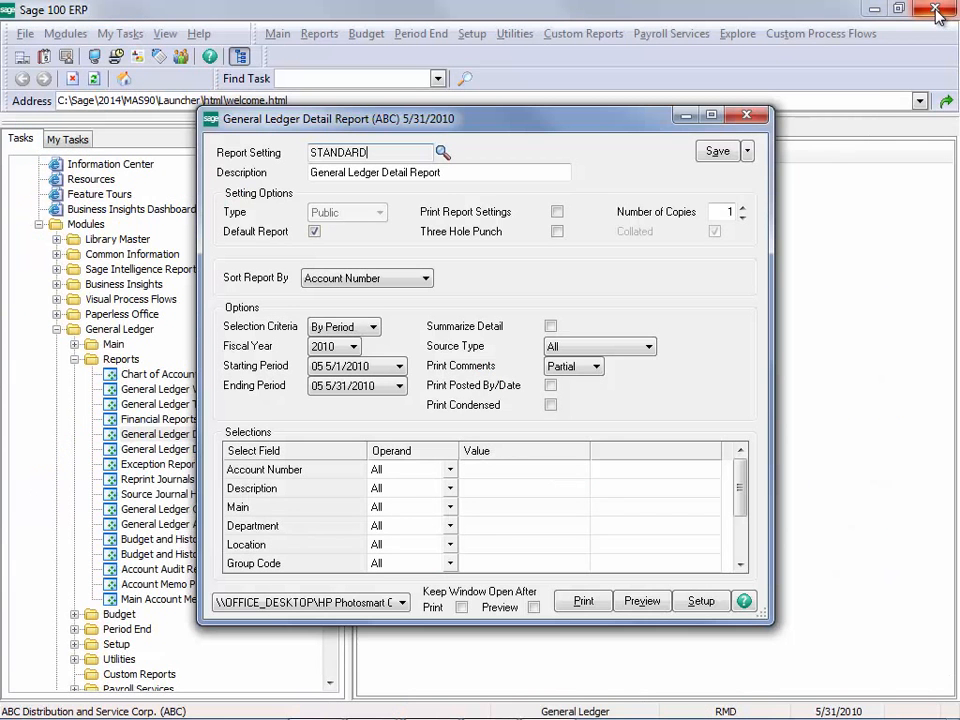
click(755, 121)
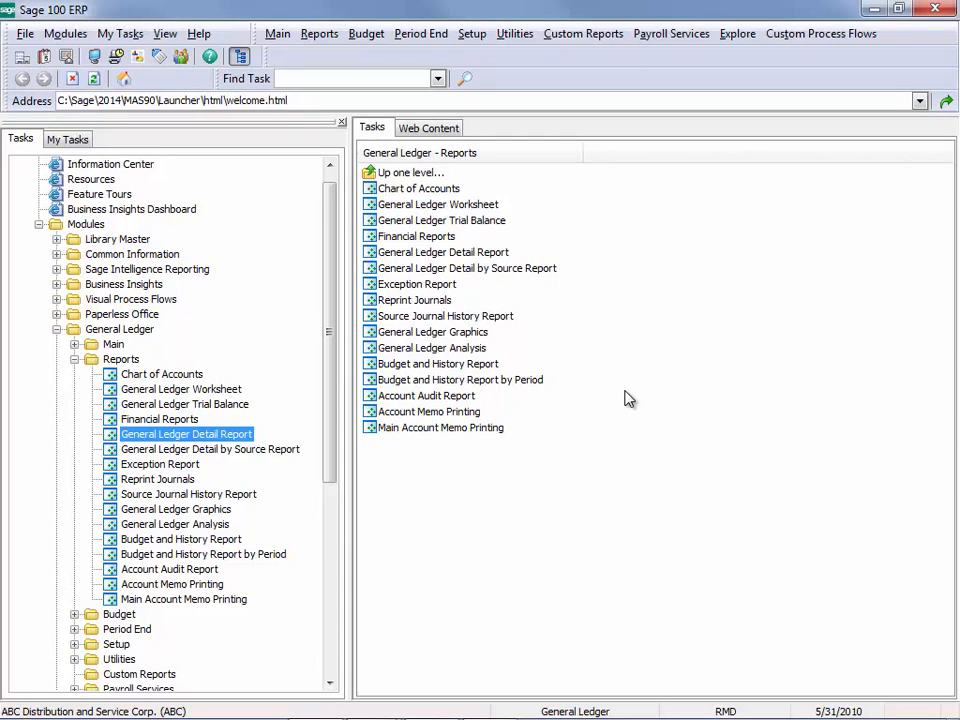
Step: Open General Journal Entry, choose source journal GJ, start the next entry and go to its lines
click(113, 344)
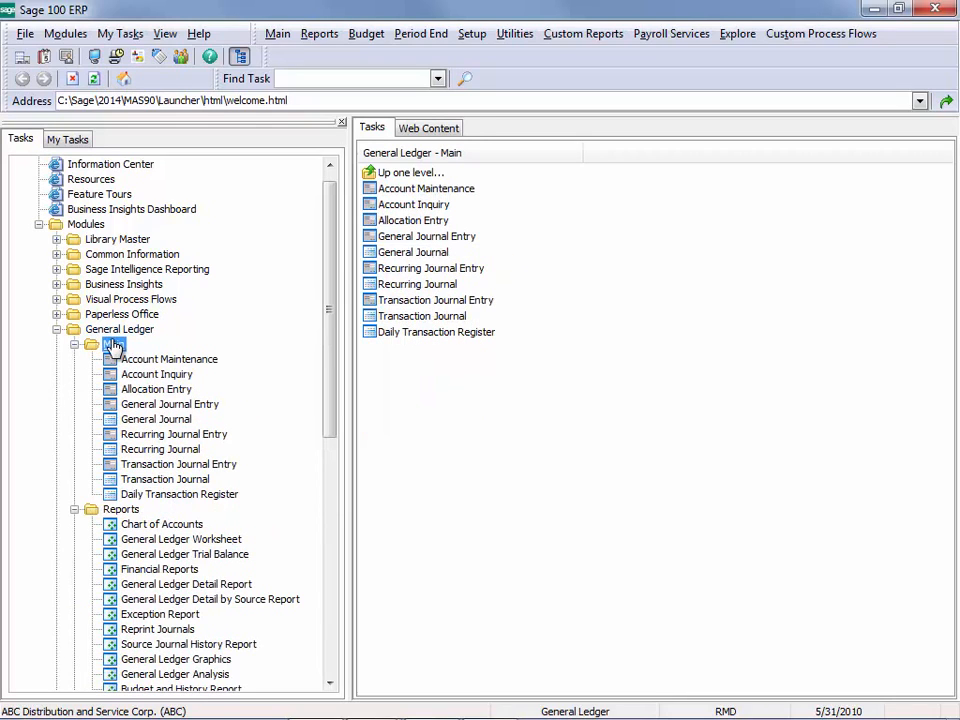
click(162, 406)
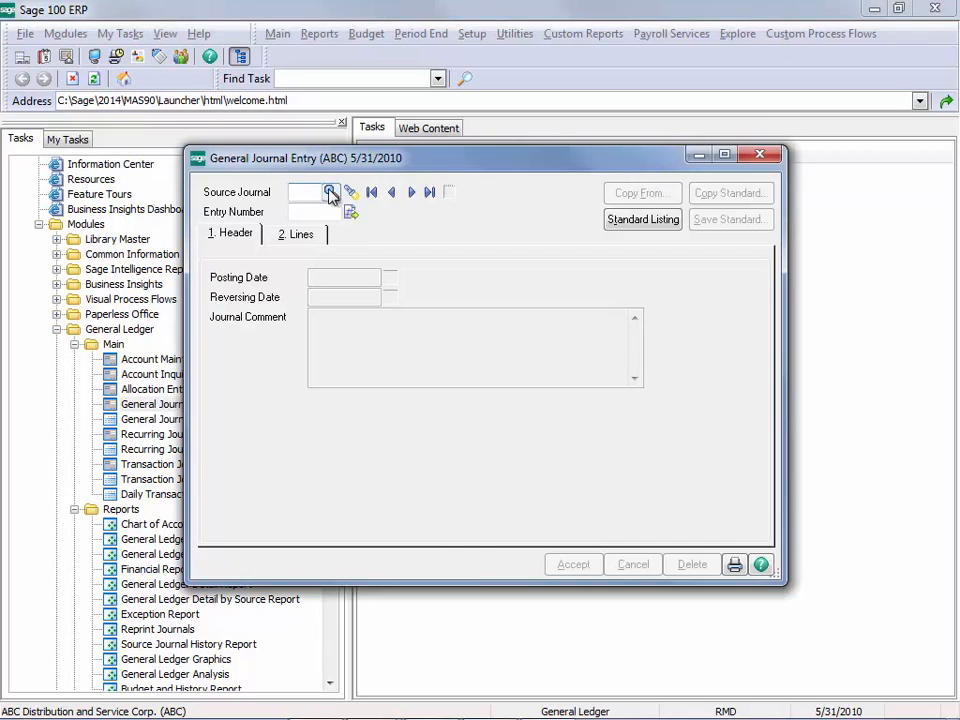
click(328, 190)
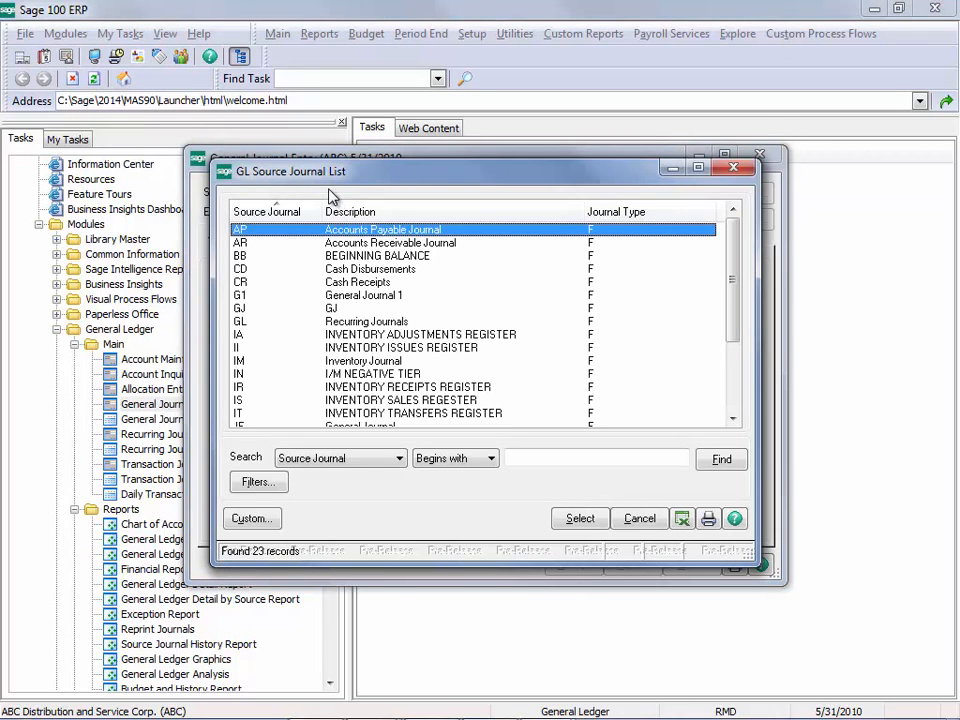
double_click(274, 308)
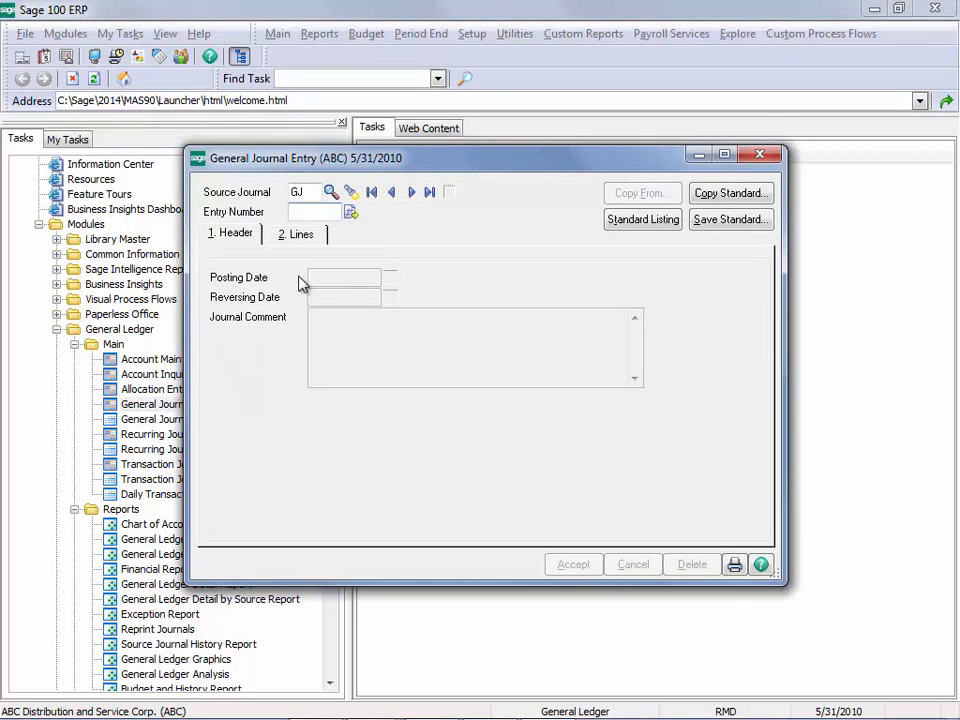
click(353, 213)
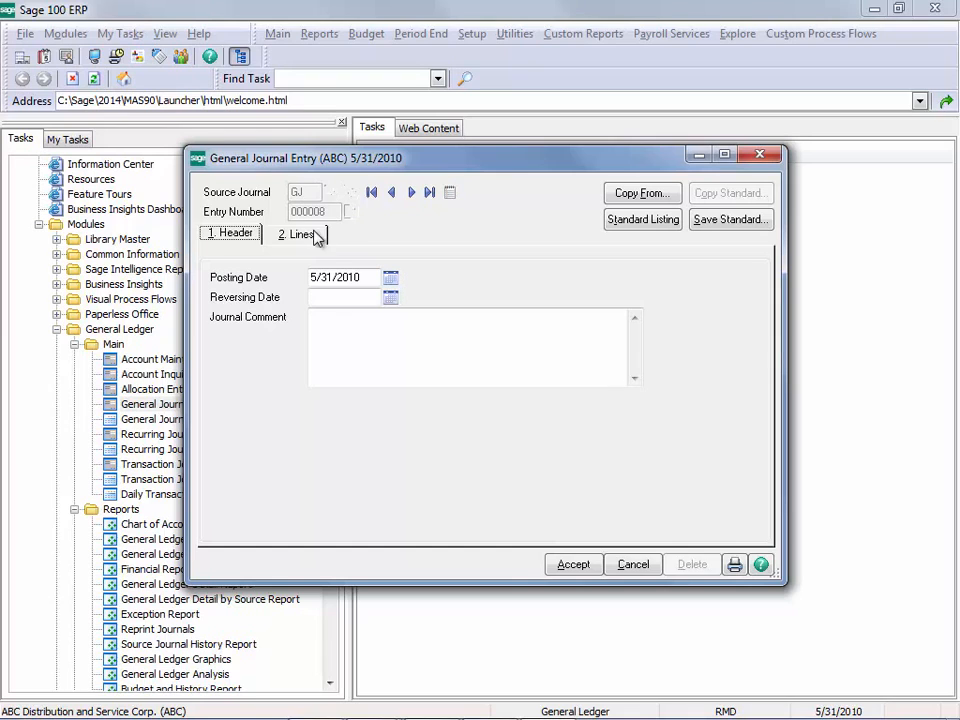
click(316, 236)
Step: Enter a 3,000.00 debit to account 101-02-00, Cash in bank - payroll, and accept the entry without balancing it
click(365, 295)
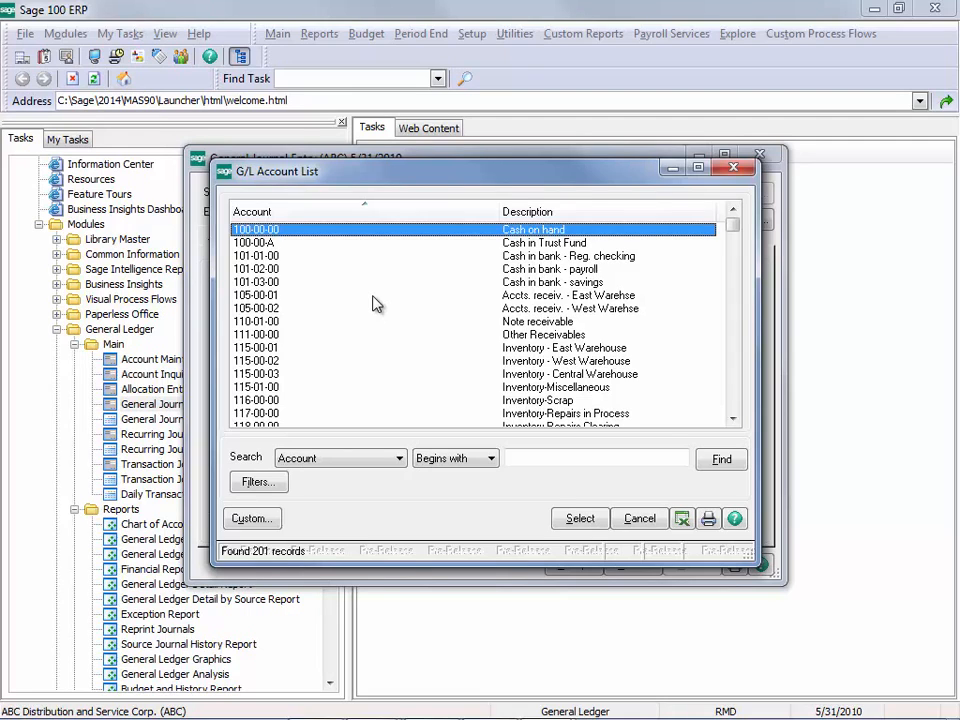
double_click(535, 269)
key(Tab)
text(3)
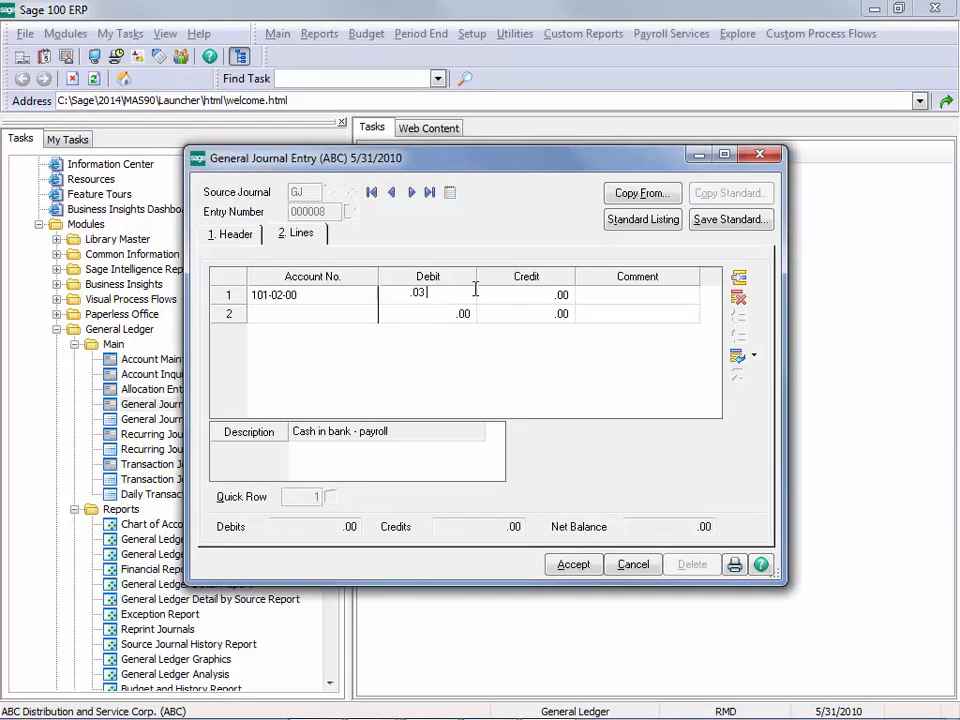
text(0.0000)
click(586, 570)
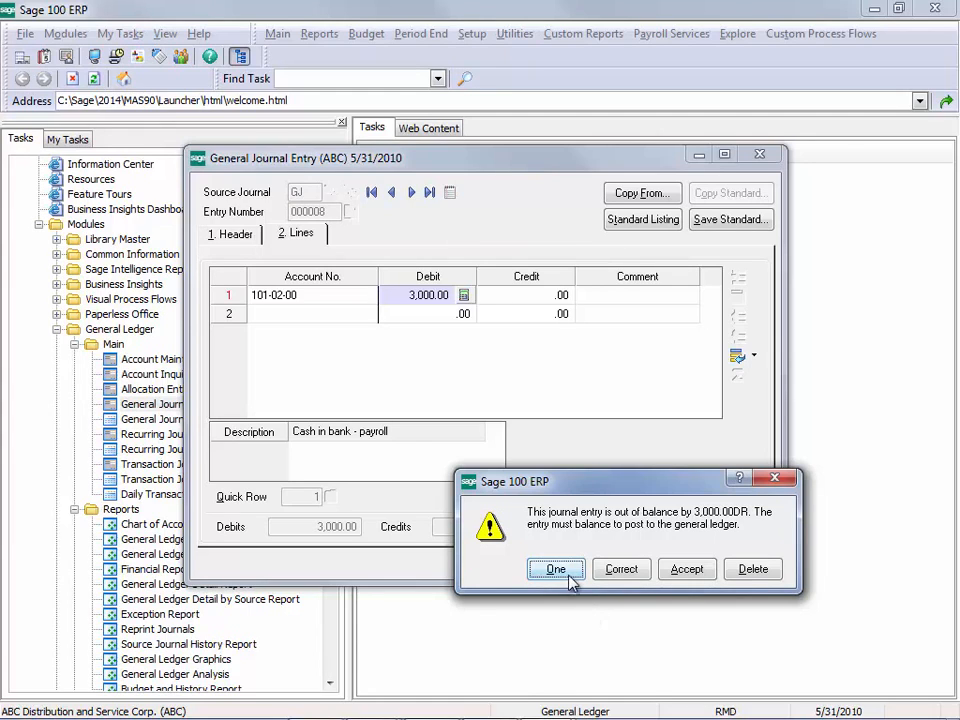
click(560, 572)
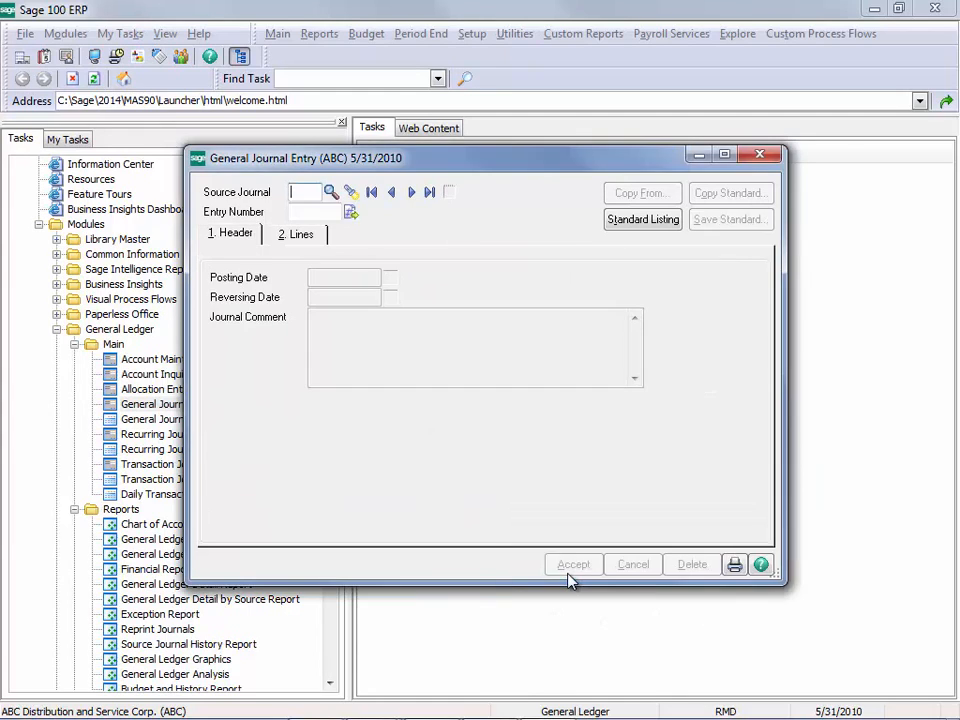
Step: Preview the General Journal register for the unbalanced entry and close it
click(734, 566)
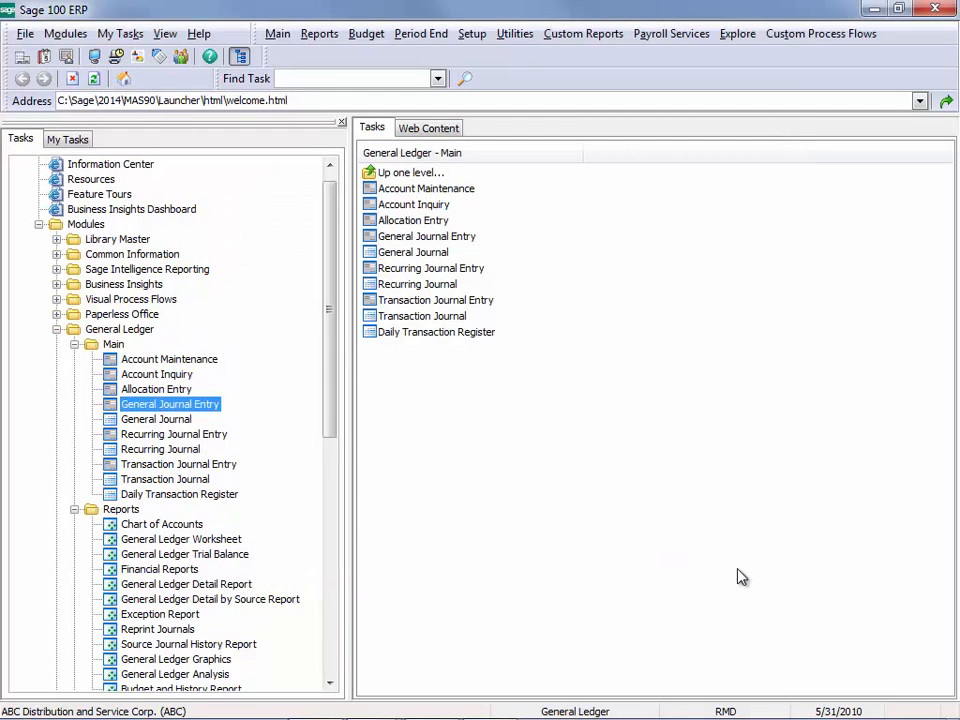
click(621, 418)
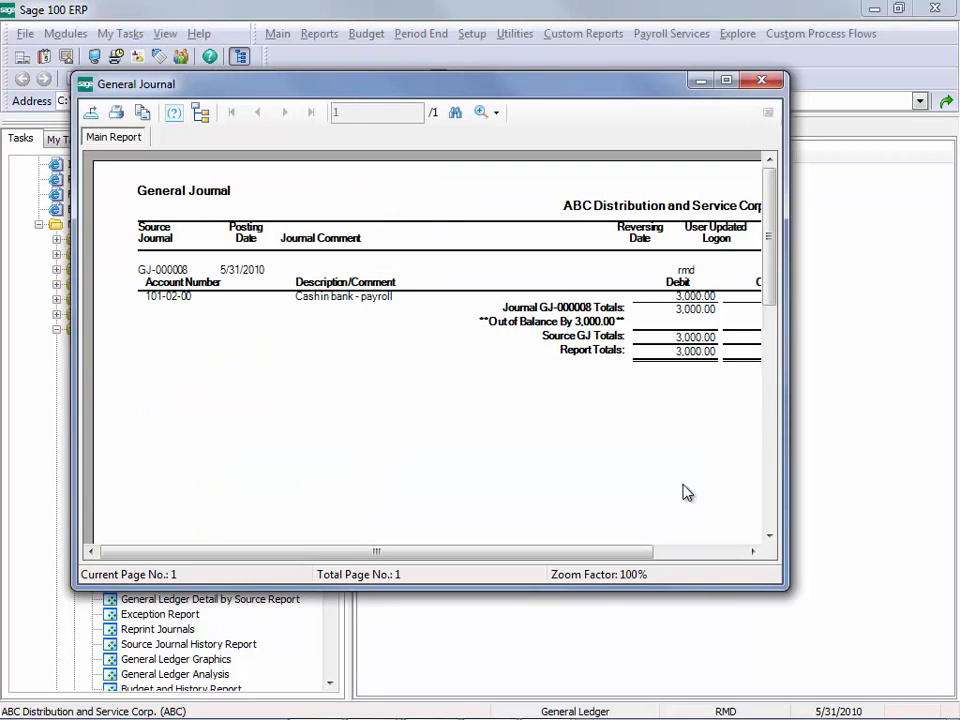
drag(790, 594, 896, 634)
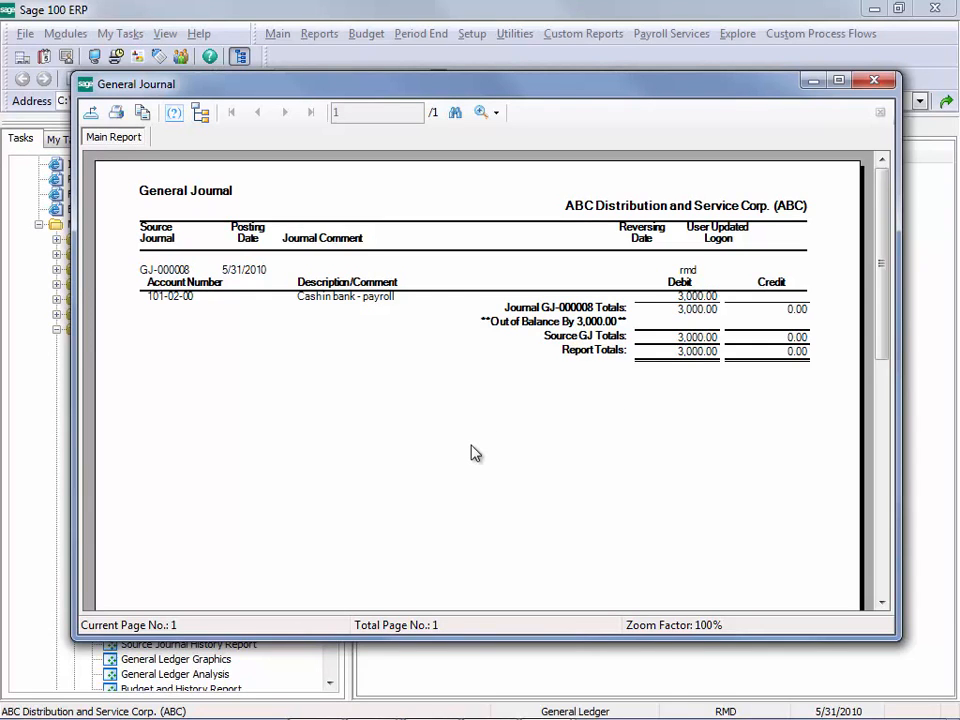
click(872, 80)
click(452, 284)
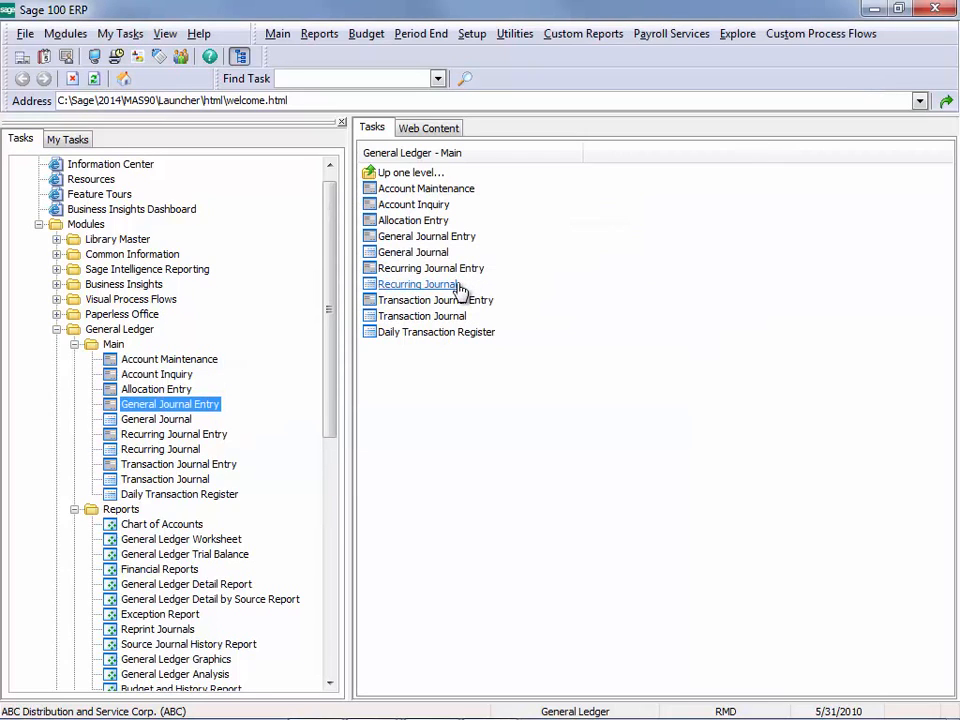
Step: Preview the General Ledger Trial Balance without keeping the window open after preview, and examine its last page totals
click(242, 556)
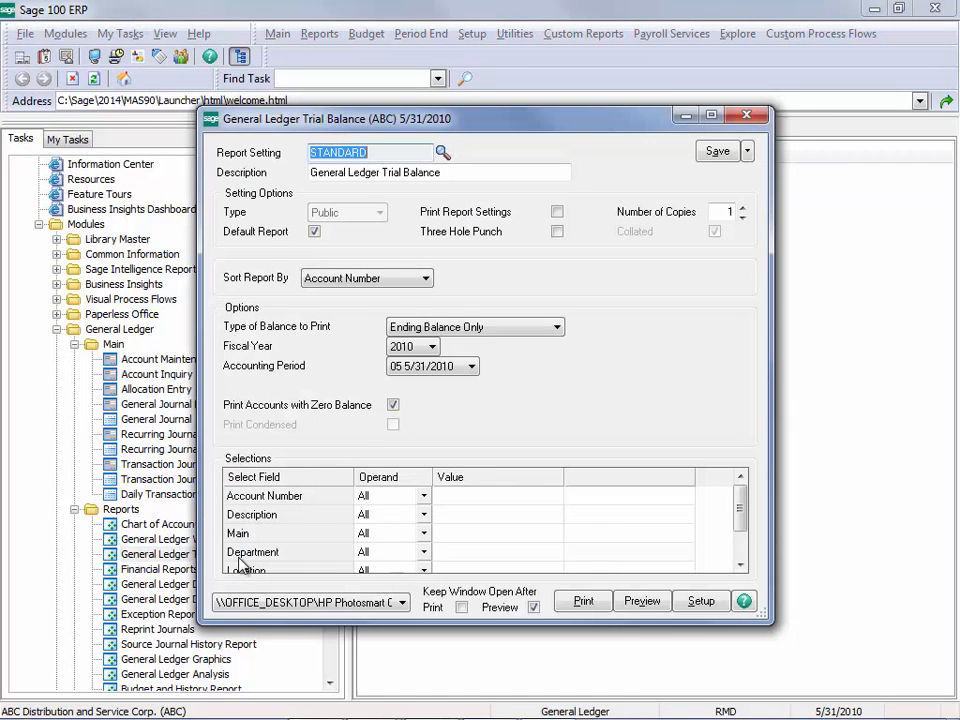
click(534, 607)
click(645, 603)
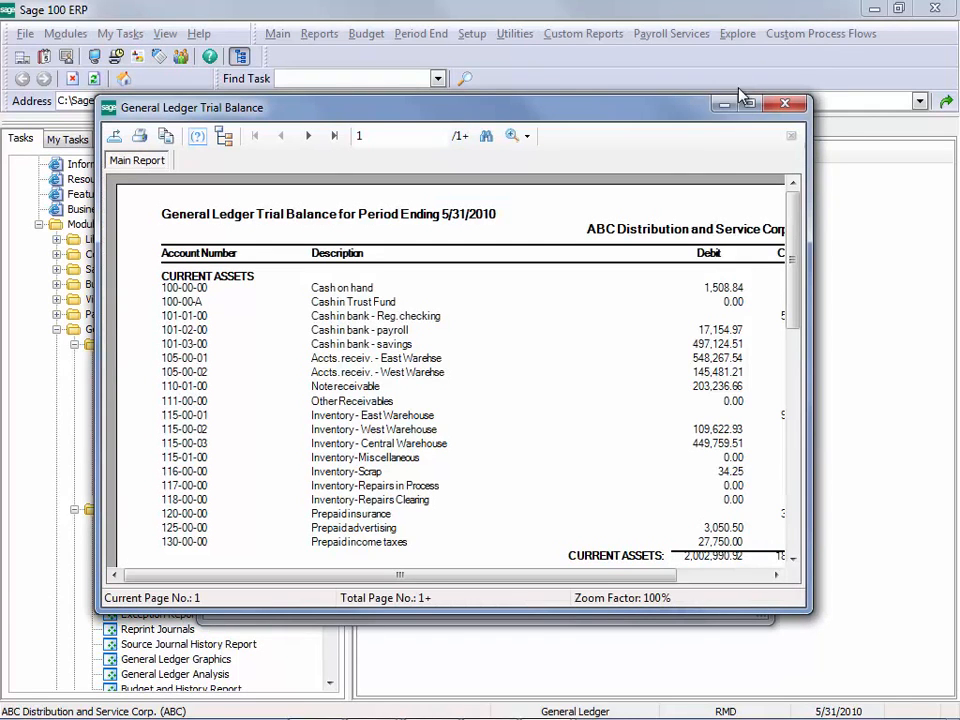
click(745, 110)
click(231, 35)
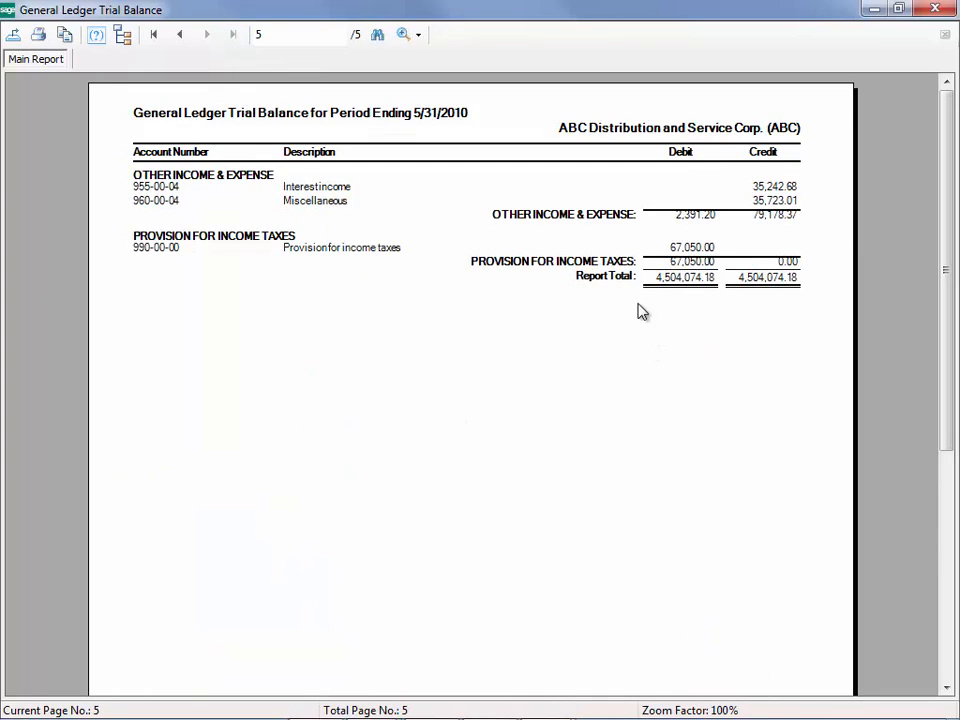
click(936, 10)
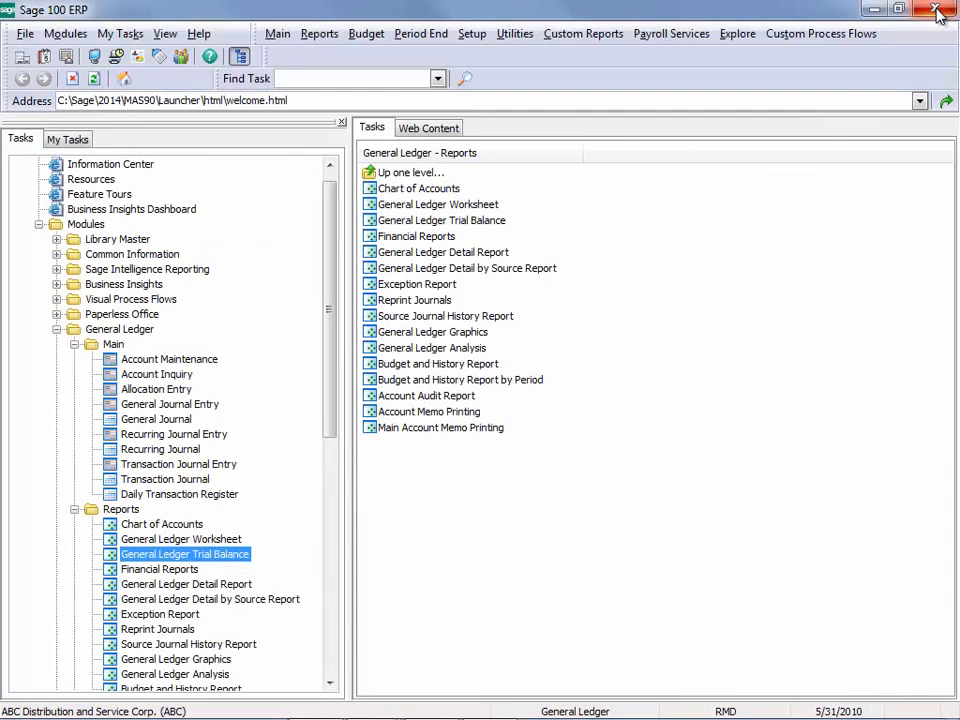